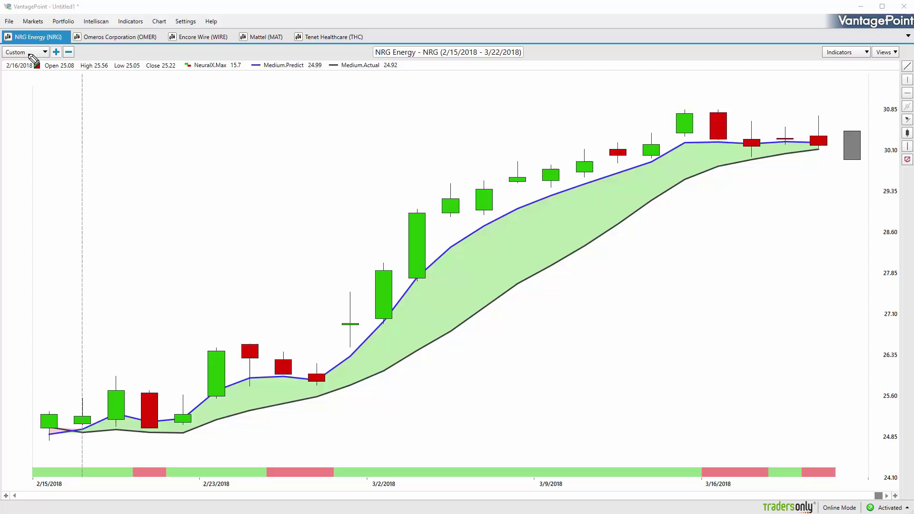
Tick off NRG, Omeros, Encore Wire, Mattel and Tenet on the watchlist, then erase the ticks.
drag(27, 54, 51, 30)
drag(107, 60, 130, 34)
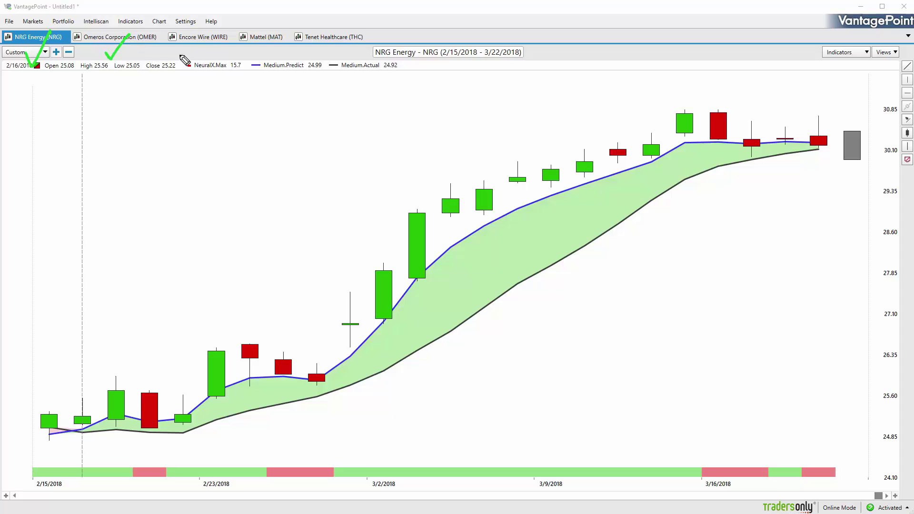
mouse_move(189, 52)
mouse_down()
mouse_move(215, 37)
mouse_move(285, 31)
mouse_up()
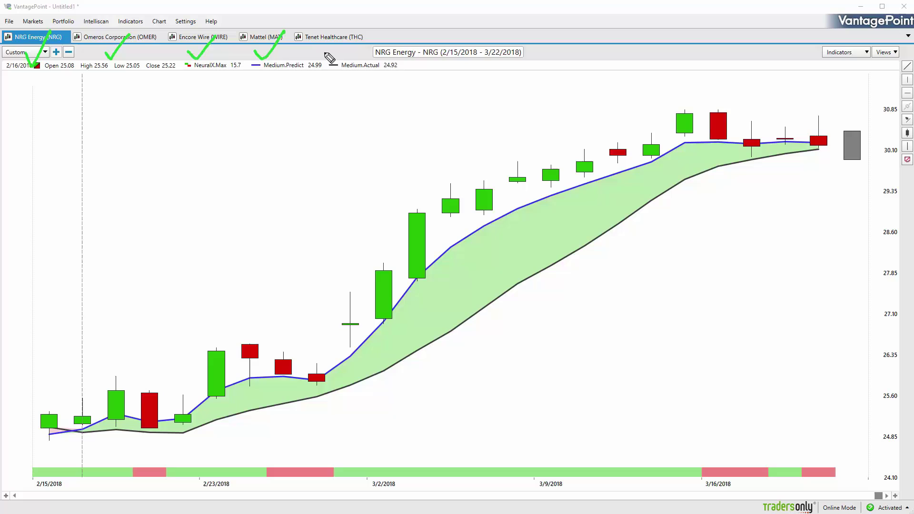
drag(325, 52, 356, 30)
key(Escape)
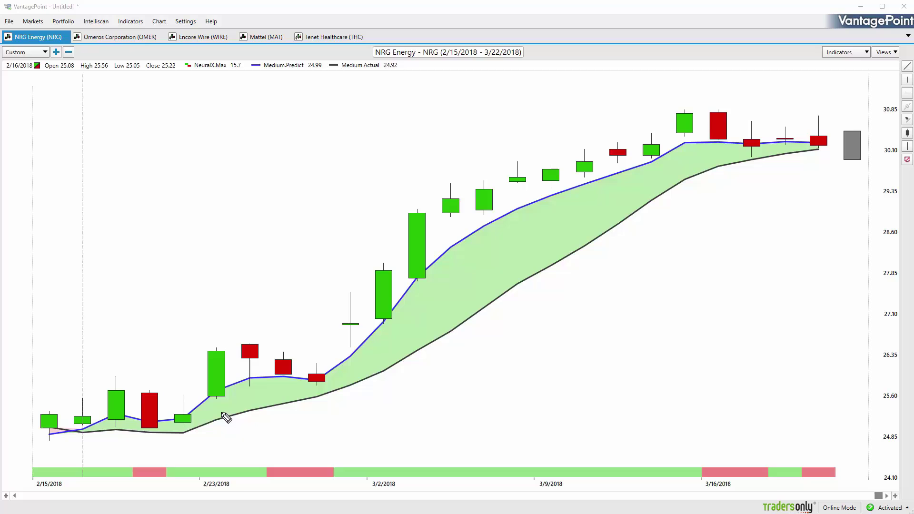
Circle and arrow points on the Medium.Actual and Medium.Predict lines, then erase those drawings.
mouse_move(221, 412)
mouse_down()
mouse_move(252, 413)
mouse_move(228, 412)
mouse_up()
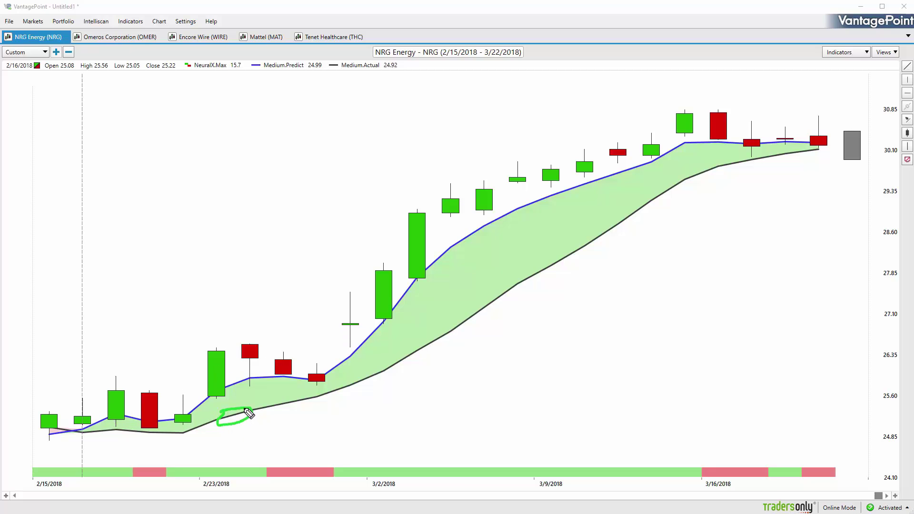
mouse_move(248, 410)
mouse_down()
mouse_move(242, 397)
mouse_move(342, 206)
mouse_move(356, 97)
mouse_move(369, 97)
mouse_move(344, 94)
mouse_up()
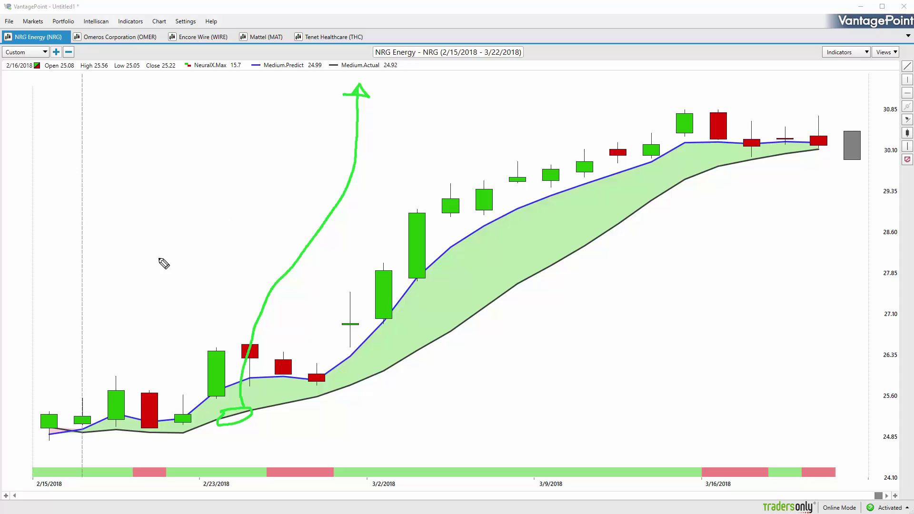
mouse_move(131, 412)
mouse_down()
mouse_move(139, 428)
mouse_move(125, 419)
mouse_move(130, 367)
mouse_move(225, 196)
mouse_move(293, 99)
mouse_move(293, 80)
mouse_move(298, 85)
mouse_move(288, 87)
mouse_up()
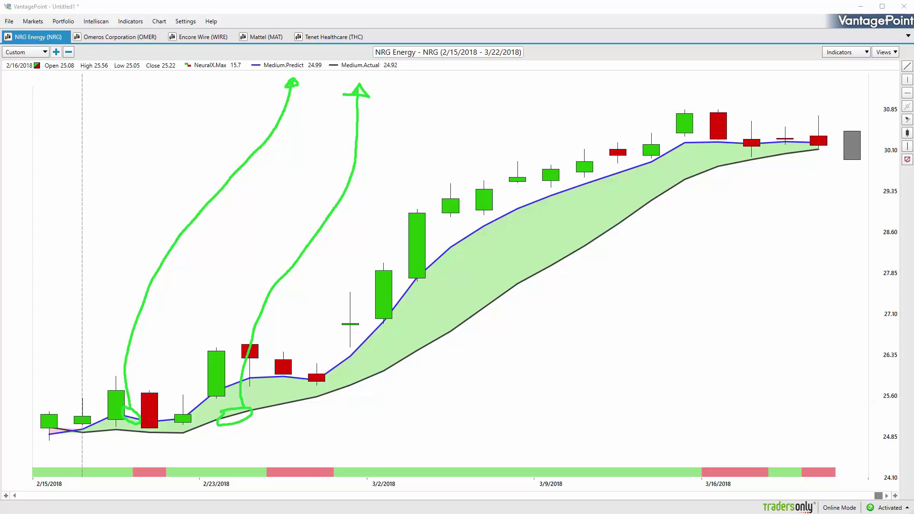
key(e)
Circle the 2/16 candle with a plus sign, the two small red candles and the grey forecast candle.
mouse_move(75, 420)
mouse_down()
mouse_move(108, 414)
mouse_move(71, 450)
mouse_move(76, 363)
mouse_move(138, 327)
mouse_move(127, 343)
mouse_move(117, 329)
mouse_up()
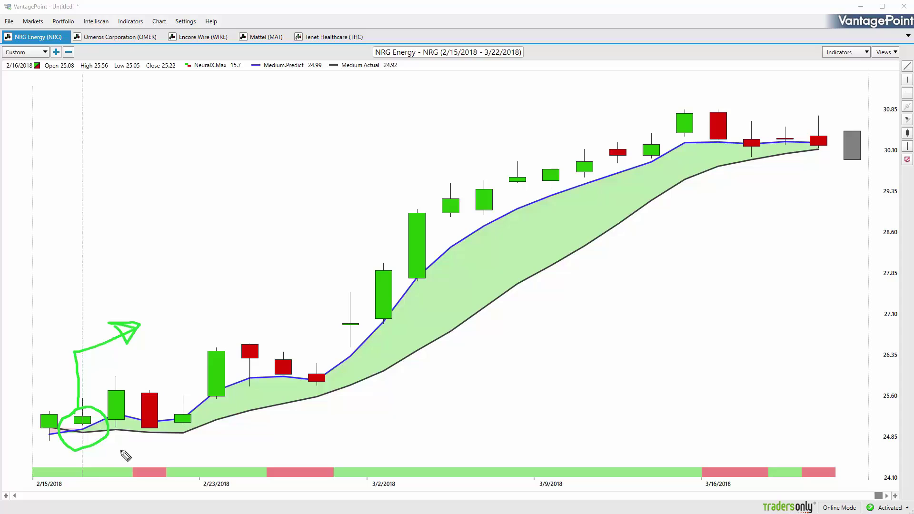
mouse_move(120, 451)
mouse_down()
mouse_move(122, 461)
mouse_move(134, 452)
mouse_up()
drag(132, 488, 144, 487)
mouse_move(280, 347)
mouse_down()
mouse_move(315, 365)
mouse_move(295, 386)
mouse_move(280, 349)
mouse_up()
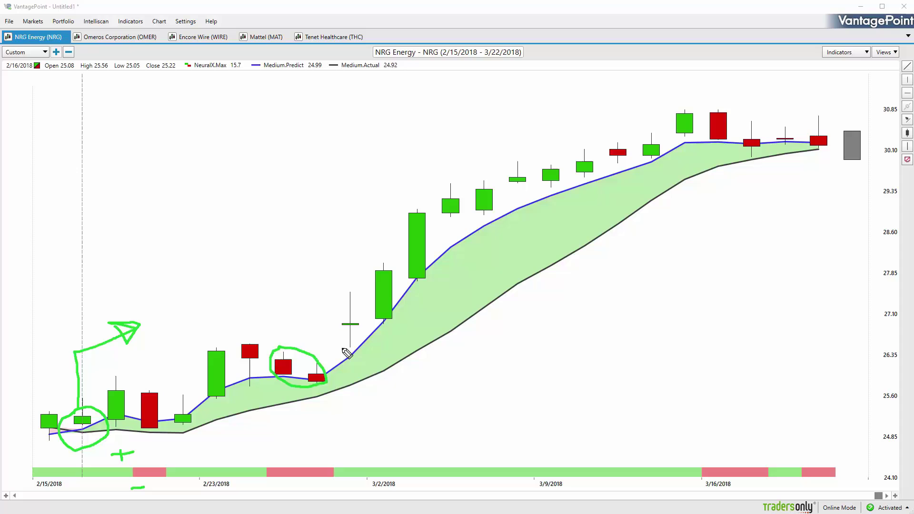
mouse_move(837, 145)
mouse_down()
mouse_move(839, 119)
mouse_move(871, 128)
mouse_move(869, 172)
mouse_move(838, 173)
mouse_move(834, 160)
mouse_up()
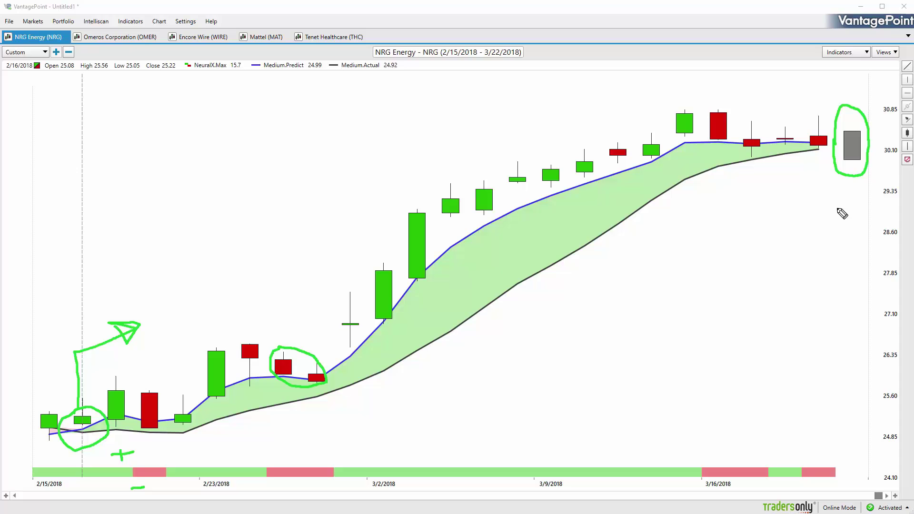
Erase the markings, sketch a circle and upward arrow at the 2/16 candle, then erase them again.
key(Escape)
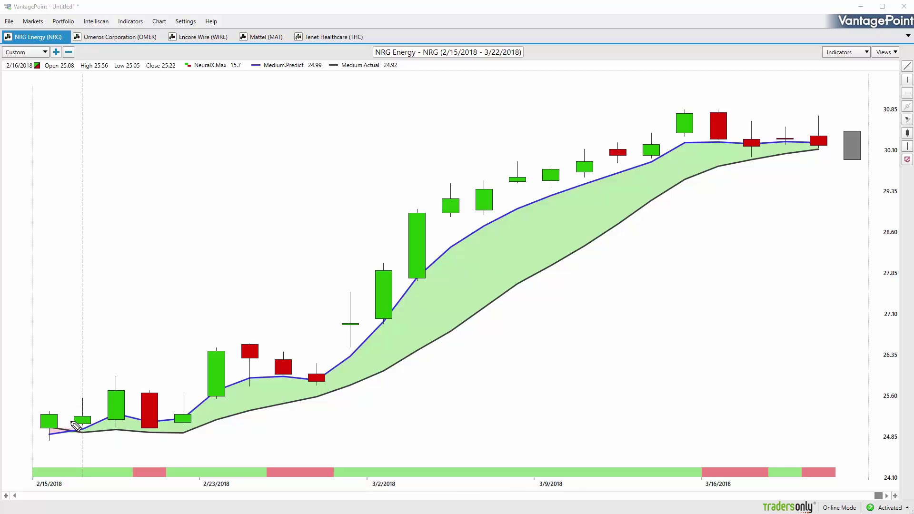
mouse_move(72, 422)
mouse_down()
mouse_move(99, 430)
mouse_move(72, 441)
mouse_move(67, 422)
mouse_move(79, 418)
mouse_up()
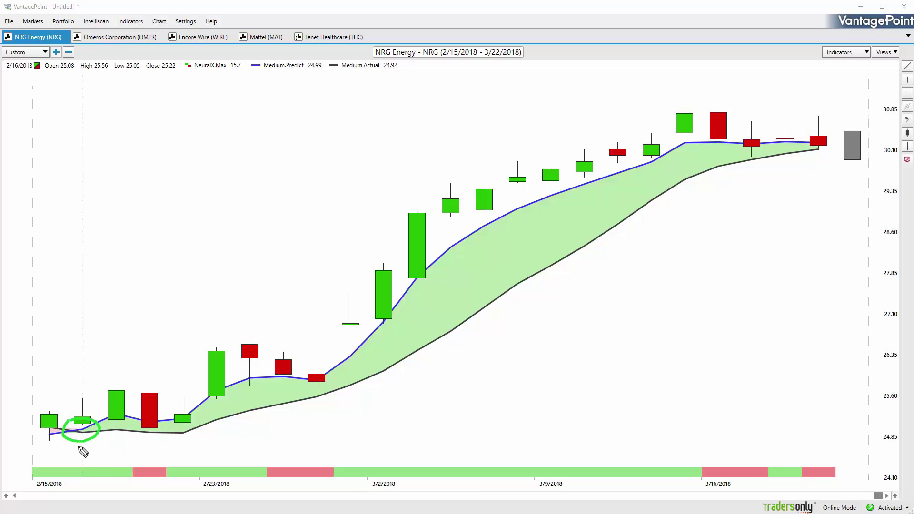
mouse_move(81, 461)
mouse_down()
mouse_move(93, 472)
mouse_move(82, 484)
mouse_move(73, 468)
mouse_move(82, 460)
mouse_up()
mouse_move(64, 404)
mouse_down()
mouse_move(57, 349)
mouse_move(142, 318)
mouse_move(135, 342)
mouse_up()
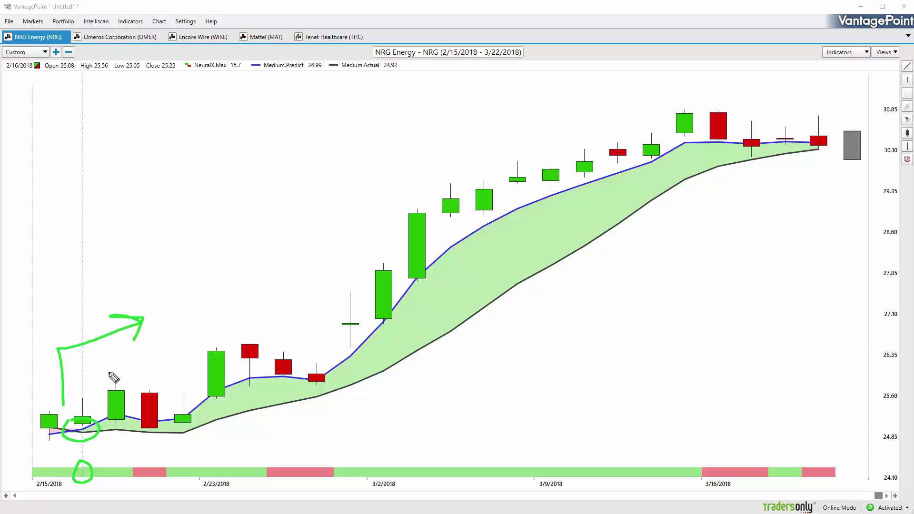
key(Escape)
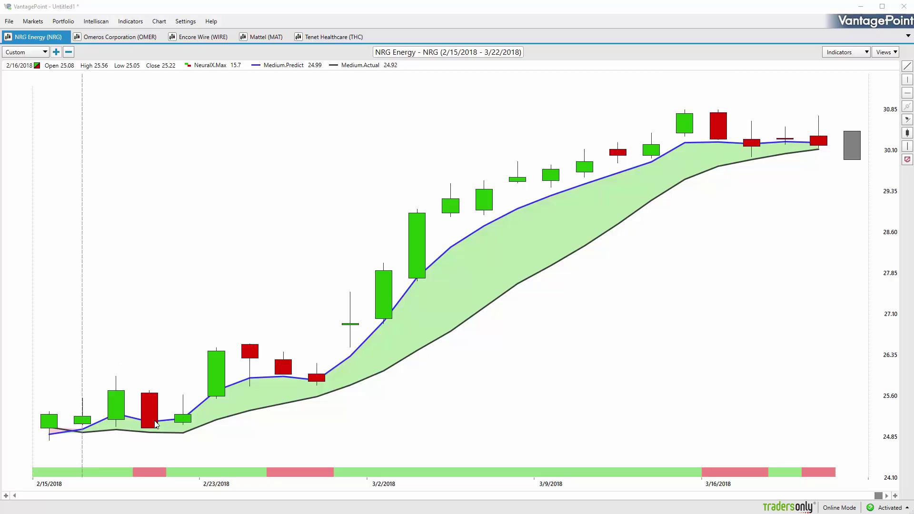
Switch the NRG chart to PHigh/PLow lines and circle the PLow points under early candles.
click(172, 376)
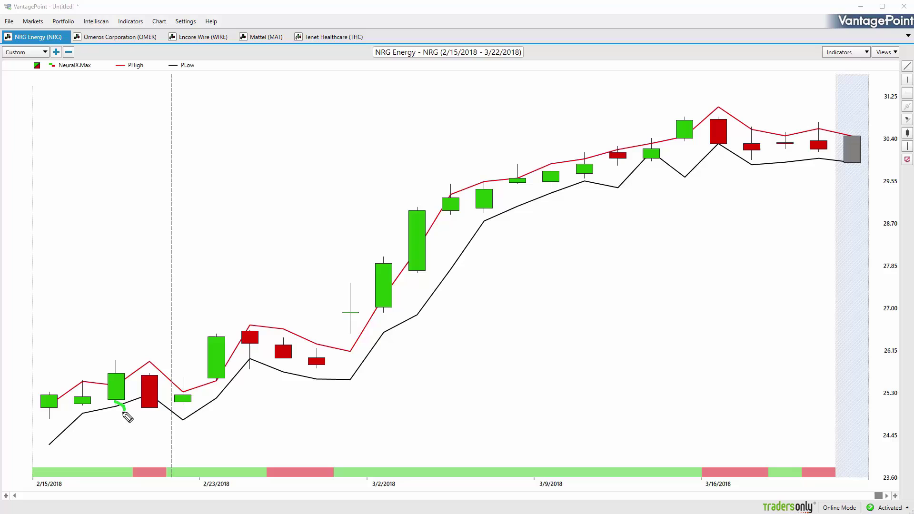
mouse_move(123, 413)
mouse_down()
mouse_move(158, 402)
mouse_move(148, 396)
mouse_up()
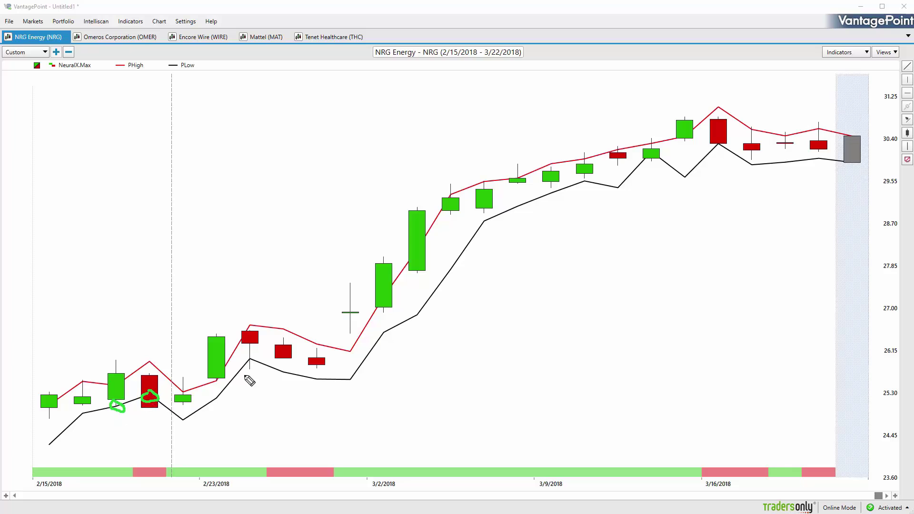
mouse_move(249, 359)
mouse_down()
mouse_move(246, 371)
mouse_move(244, 360)
mouse_up()
Mark later candles against the predicted range, erase the loops and return to the moving averages.
drag(648, 153, 653, 158)
drag(720, 141, 721, 142)
key(Escape)
click(746, 255)
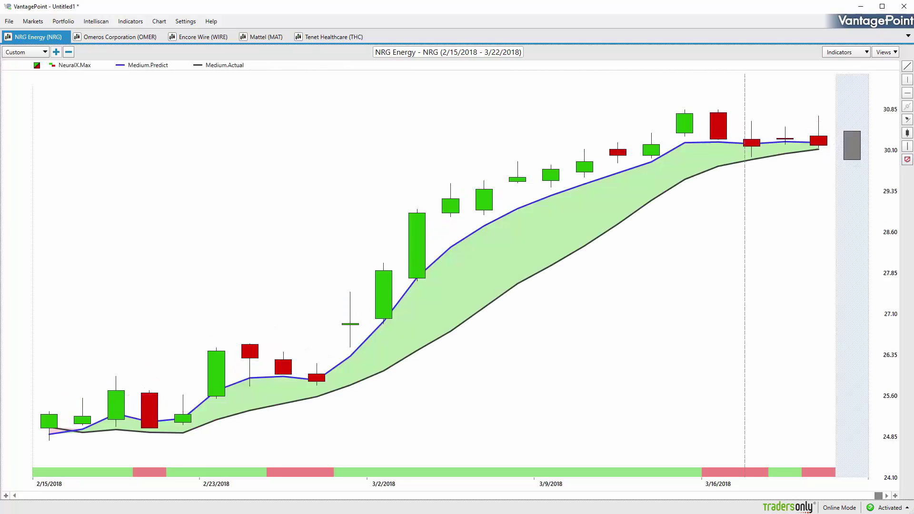
Draw a mid-February-to-last-bar trendline with a Profit Calc label: 22 days, up 20.10% (5.07 USD).
click(911, 67)
drag(801, 149, 116, 416)
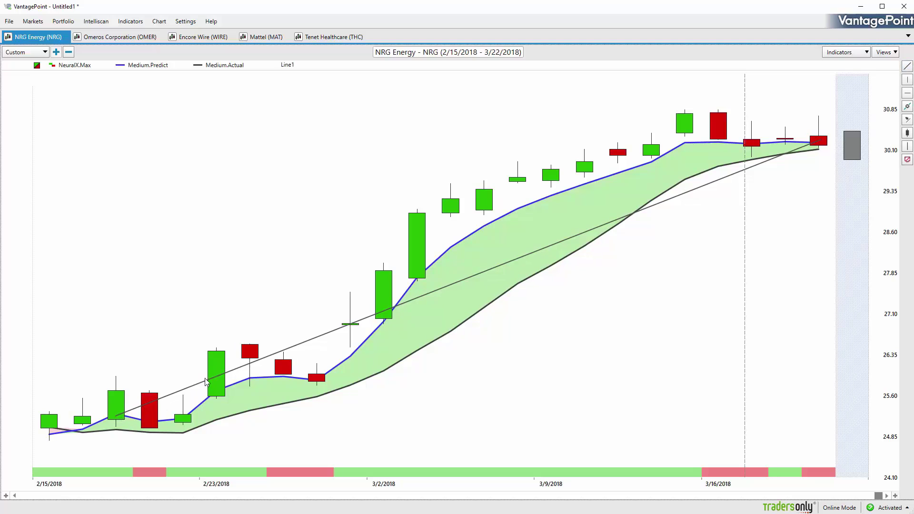
right_click(205, 385)
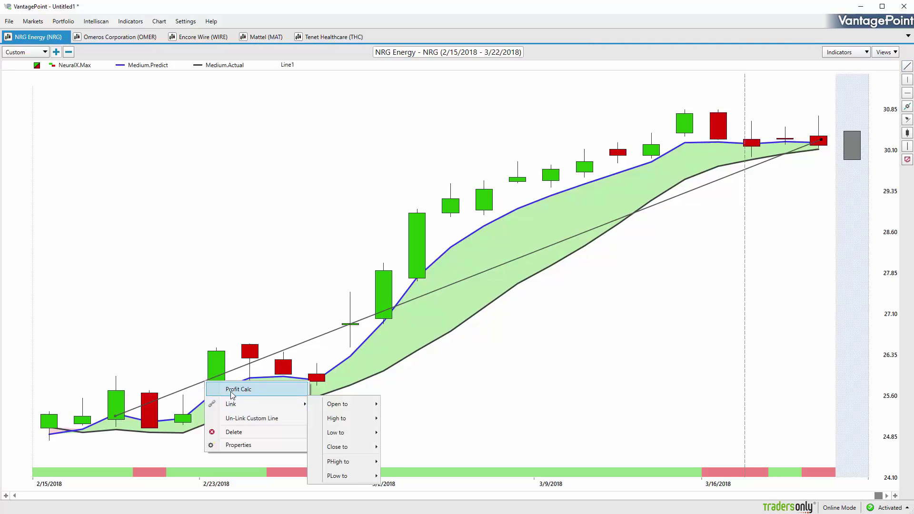
click(146, 399)
drag(104, 408, 141, 339)
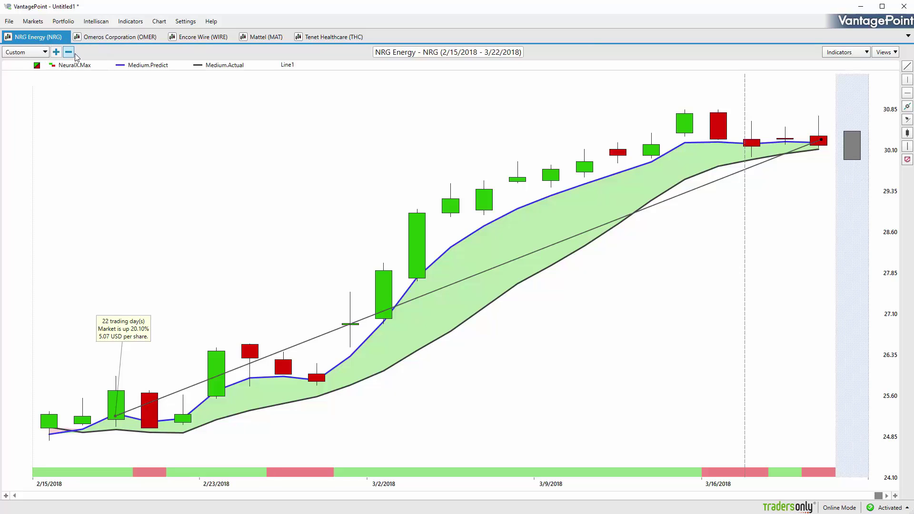
Open the Omeros (OMER) chart, circle the 3/6 candle to read its prices, then erase the loop.
click(115, 38)
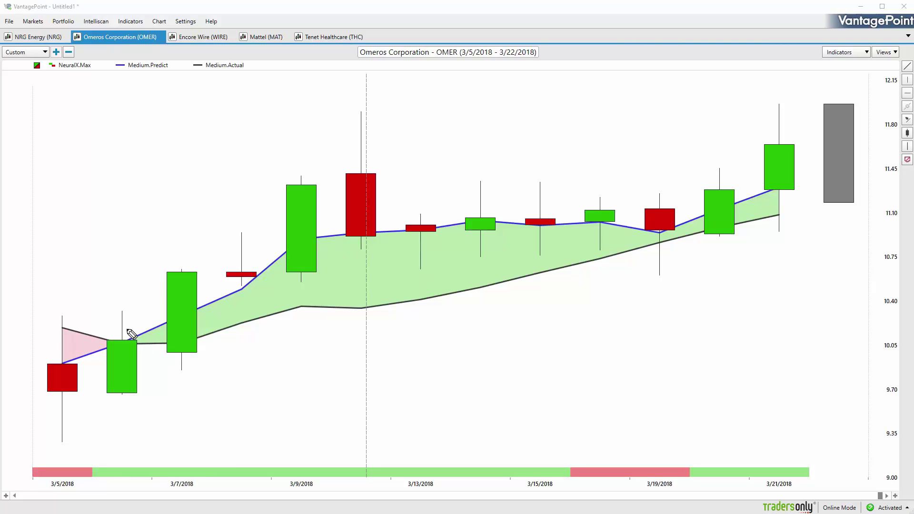
mouse_move(125, 329)
mouse_down()
mouse_move(128, 360)
mouse_move(113, 333)
mouse_move(130, 330)
mouse_up()
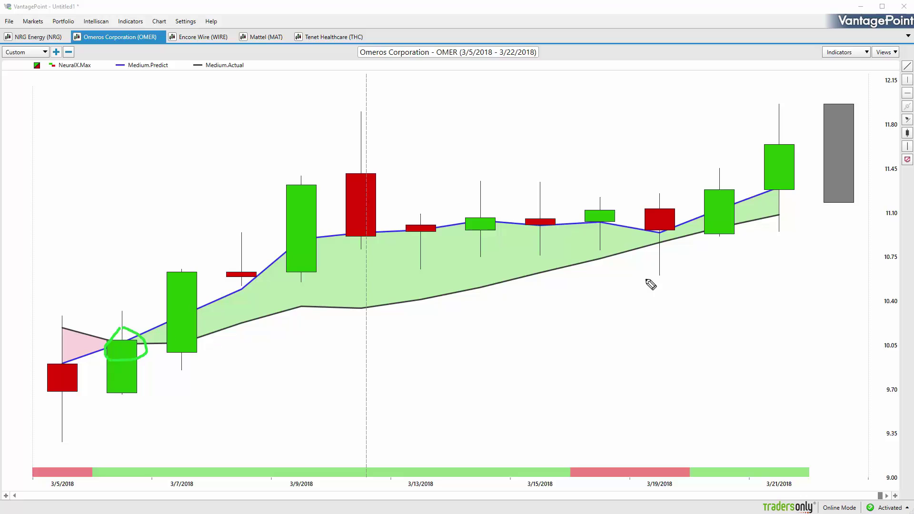
click(129, 358)
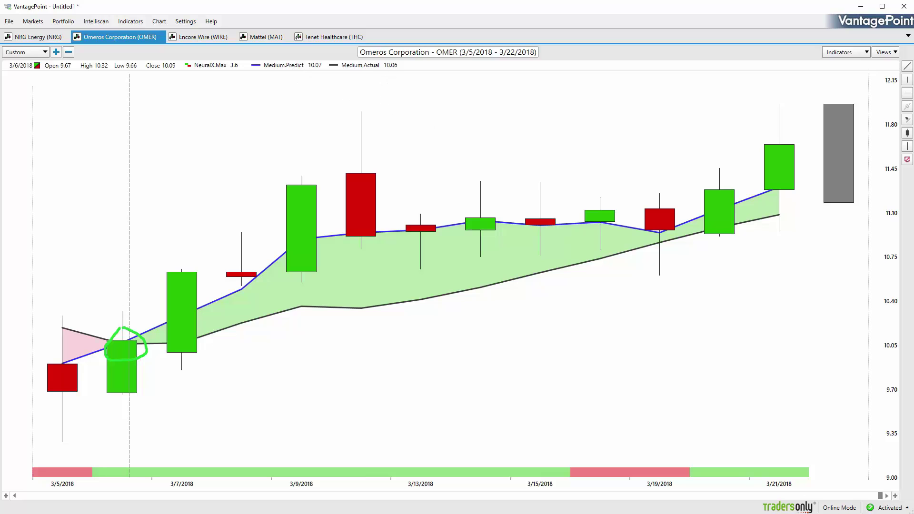
key(e)
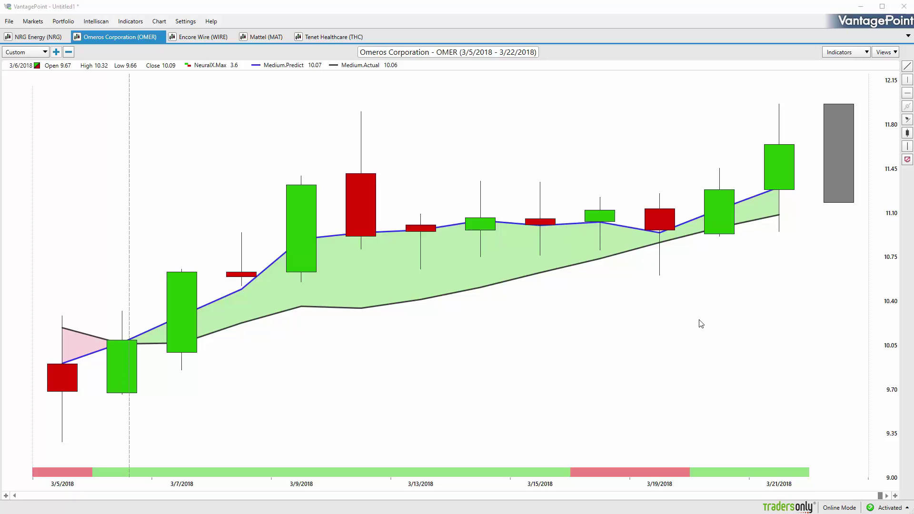
Switch OMER to PHigh/PLow lines and mark the predicted lows at 3/7, 3/12, 3/14, 3/15 and 3/19.
click(784, 269)
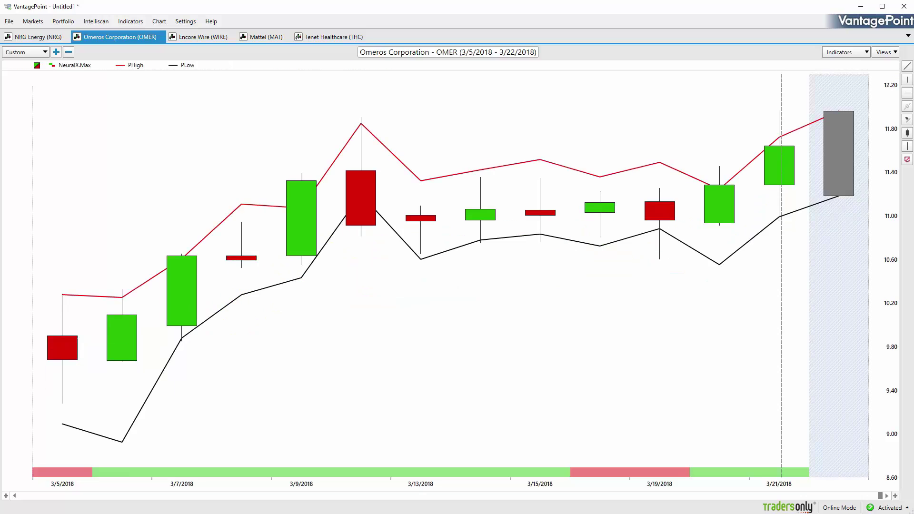
drag(191, 339, 181, 329)
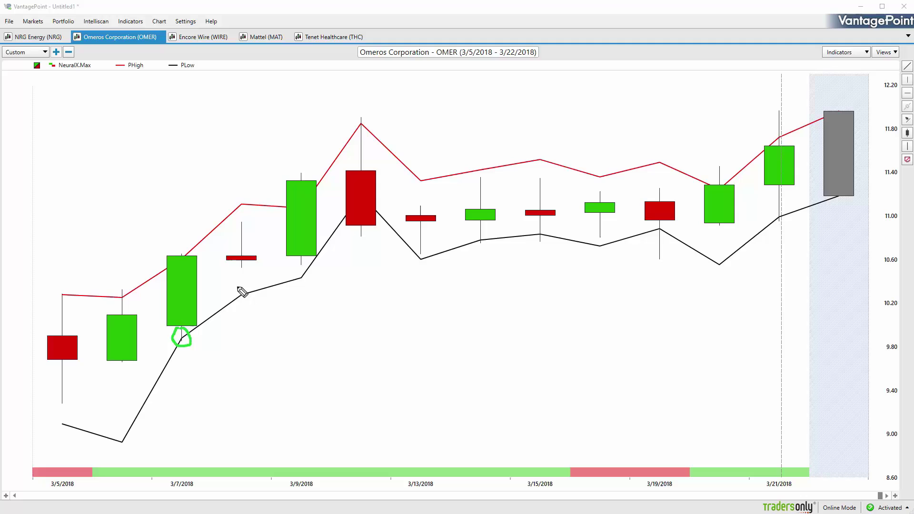
drag(347, 202, 358, 195)
drag(477, 243, 478, 242)
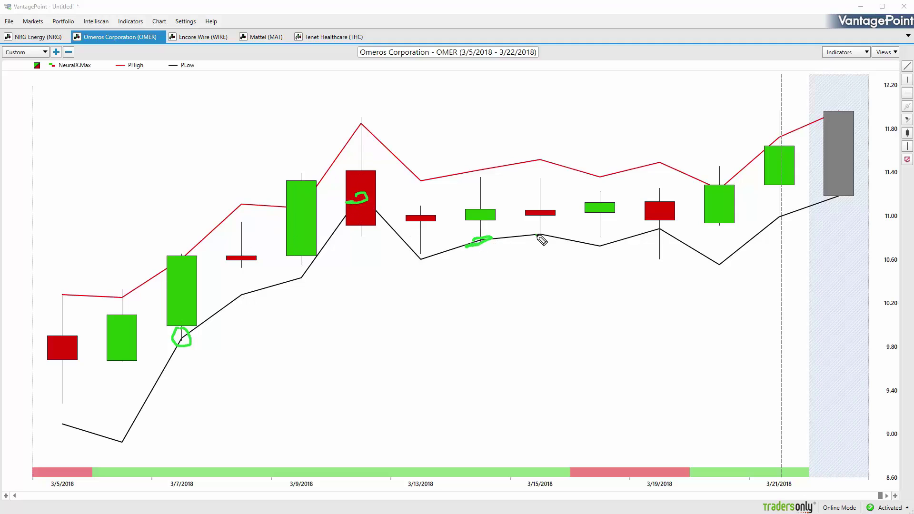
drag(540, 238, 541, 238)
drag(663, 234, 657, 231)
Draw an upward arrow from the 3/20 candle toward the forecast bar, then clear all marks.
drag(737, 134, 806, 91)
mouse_move(781, 94)
mouse_down()
mouse_move(807, 90)
mouse_move(793, 115)
mouse_up()
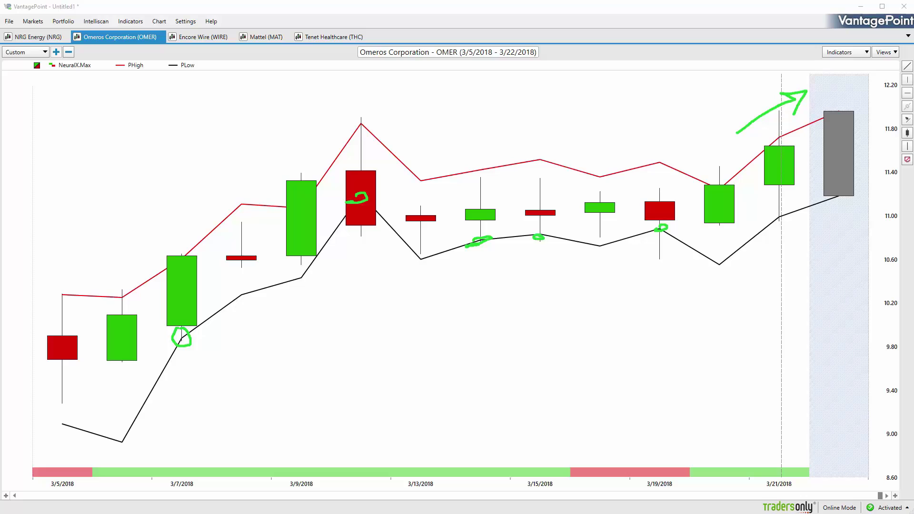
key(Escape)
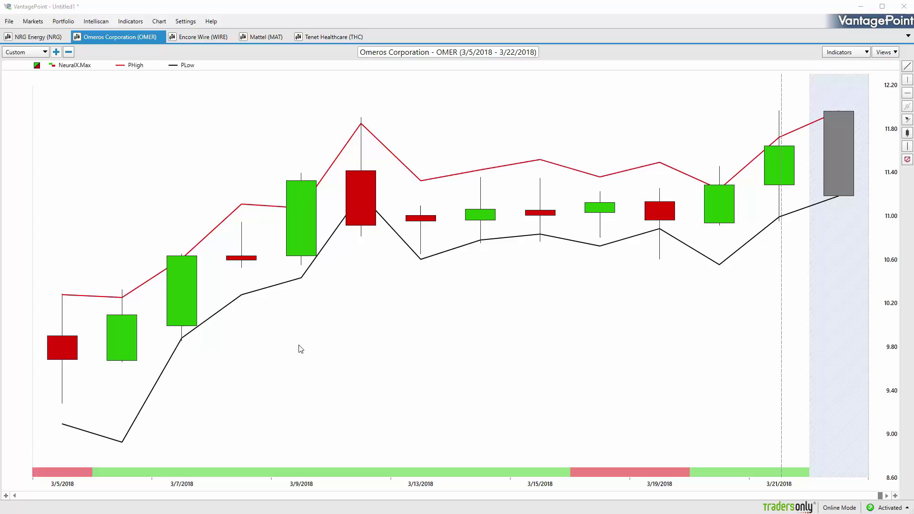
Return to the Medium.Predict view and add a 3/7-to-last-candle trendline showing 11 days, up 16.20% (1.62 USD).
click(277, 318)
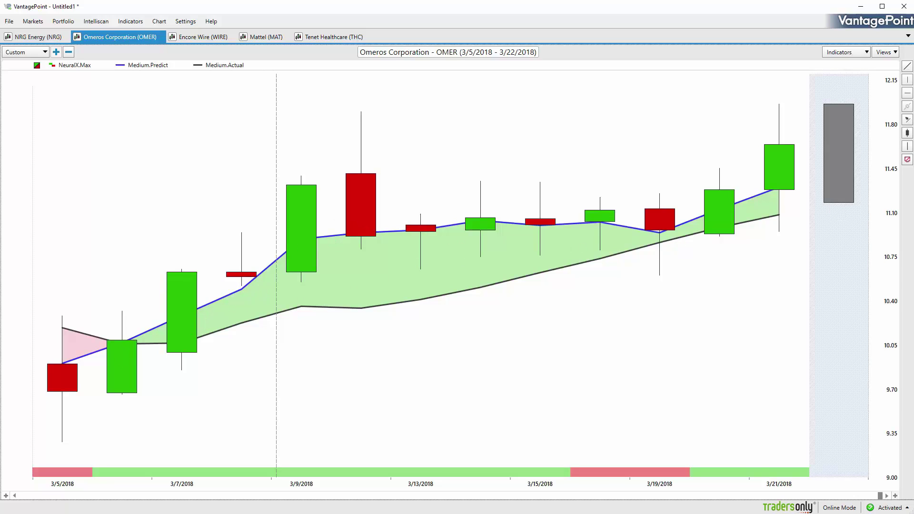
click(907, 66)
mouse_move(781, 144)
mouse_down()
mouse_move(205, 336)
mouse_move(181, 353)
mouse_up()
right_click(234, 336)
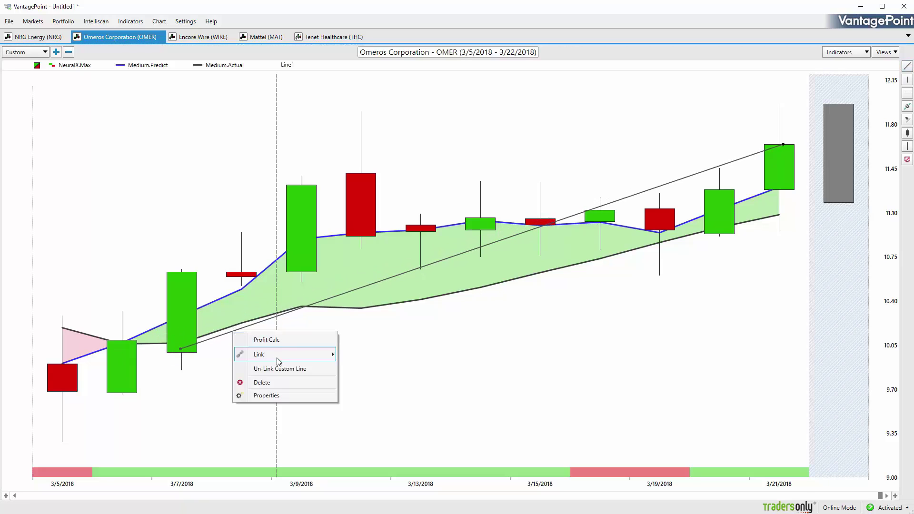
click(257, 339)
click(156, 246)
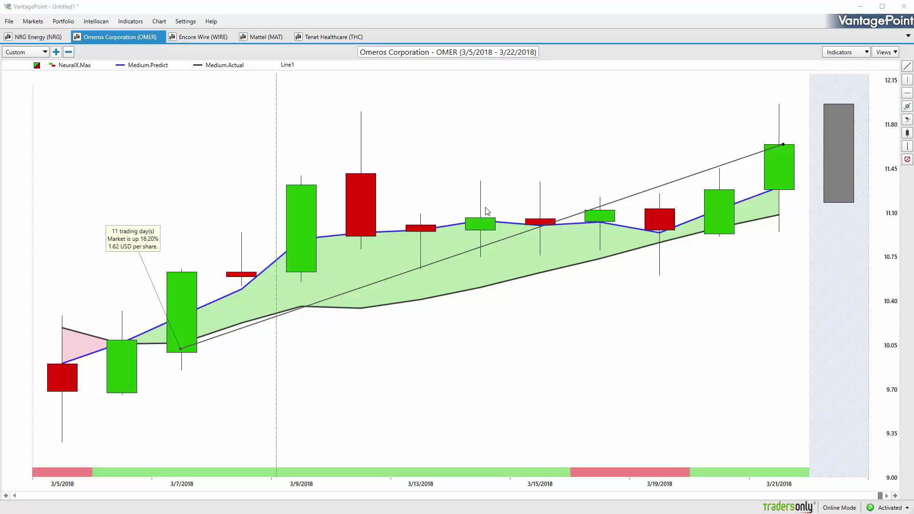
Open the Encore Wire (WIRE) chart, read 2/14 prices, and circle-and-arrow the 2/14 crossover and green bottom bar.
click(190, 39)
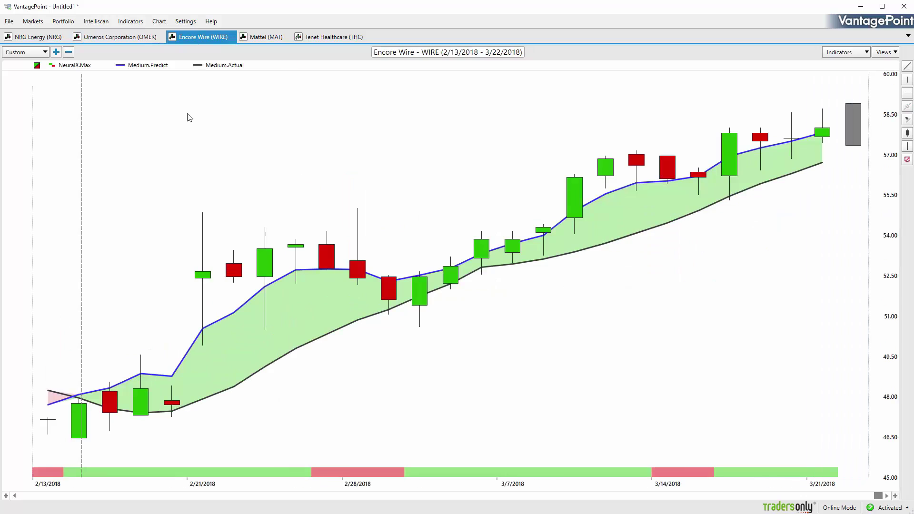
click(81, 417)
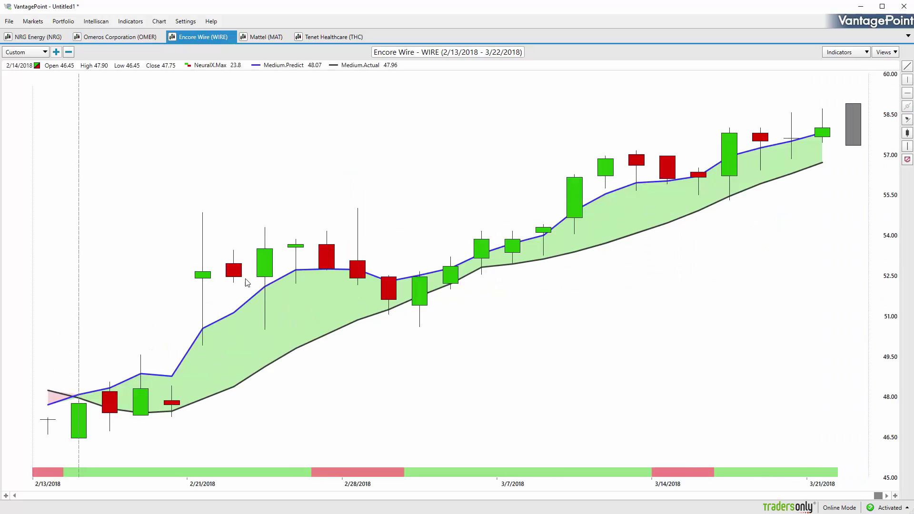
mouse_move(69, 386)
mouse_down()
mouse_move(84, 387)
mouse_move(91, 404)
mouse_move(62, 400)
mouse_move(67, 386)
mouse_up()
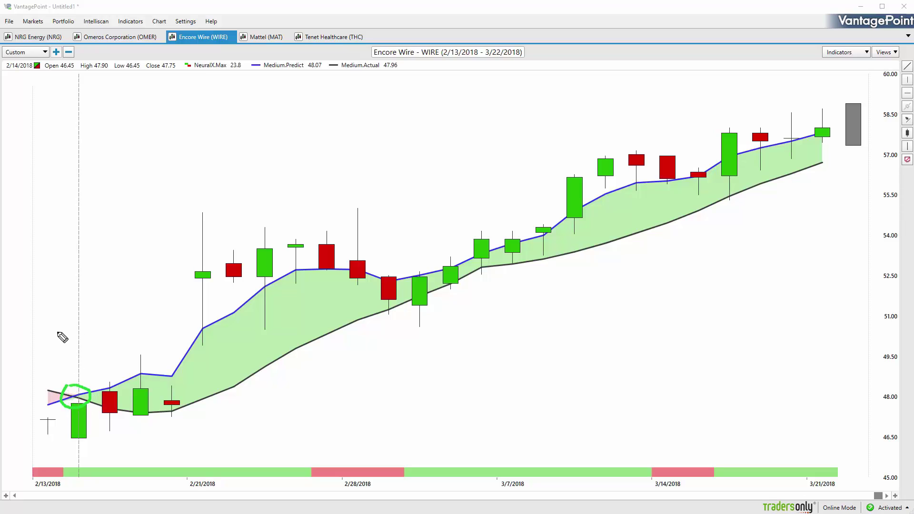
mouse_move(54, 333)
mouse_down()
mouse_move(164, 273)
mouse_move(153, 299)
mouse_up()
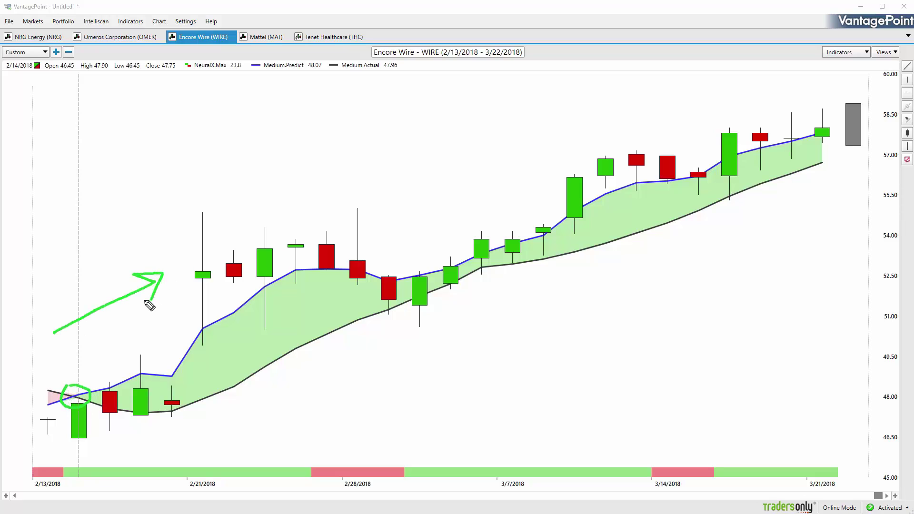
mouse_move(66, 476)
mouse_down()
mouse_move(92, 466)
mouse_move(73, 481)
mouse_move(64, 468)
mouse_up()
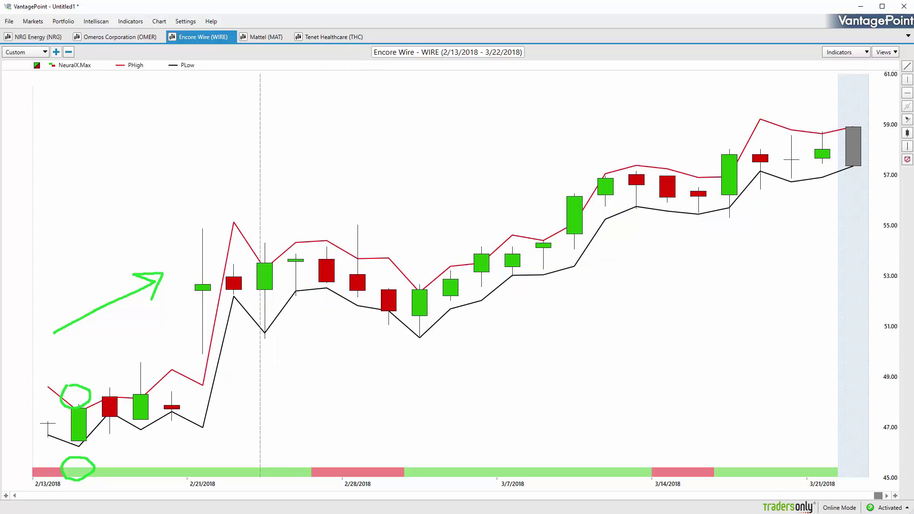
Clear the marks, then loop the second red candle and the small red candle.
key(Escape)
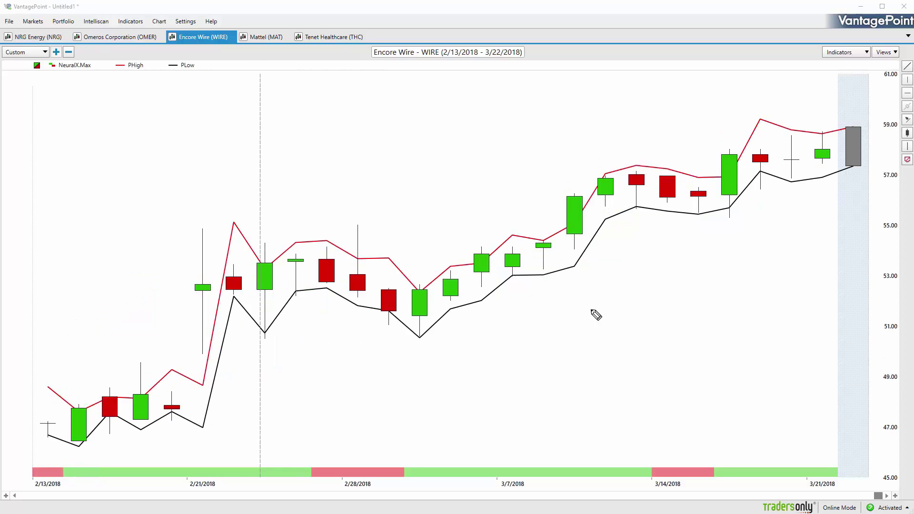
drag(105, 414, 113, 417)
drag(172, 411, 182, 418)
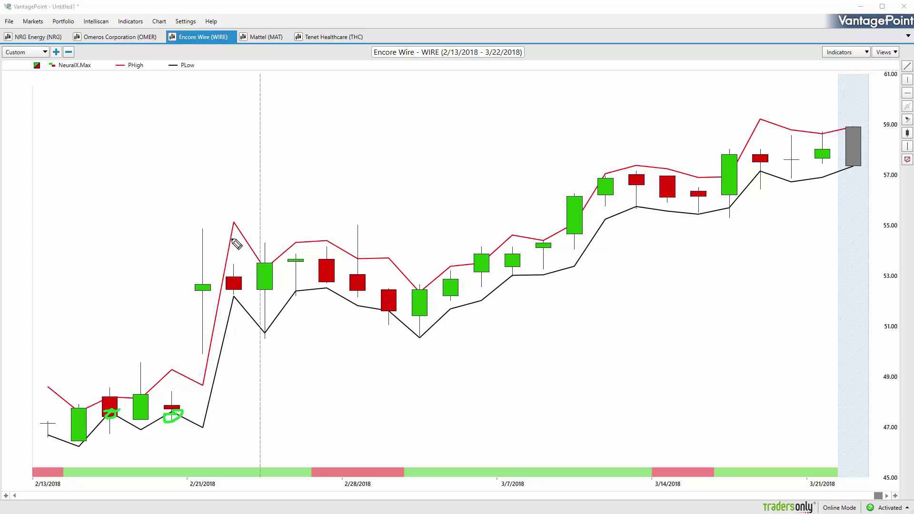
Mark the predicted lows near 2/22, 2/26, 3/1, 3/2, 3/14 and 3/16.
mouse_move(265, 327)
mouse_down()
mouse_move(271, 333)
mouse_move(267, 326)
mouse_up()
drag(292, 288, 296, 292)
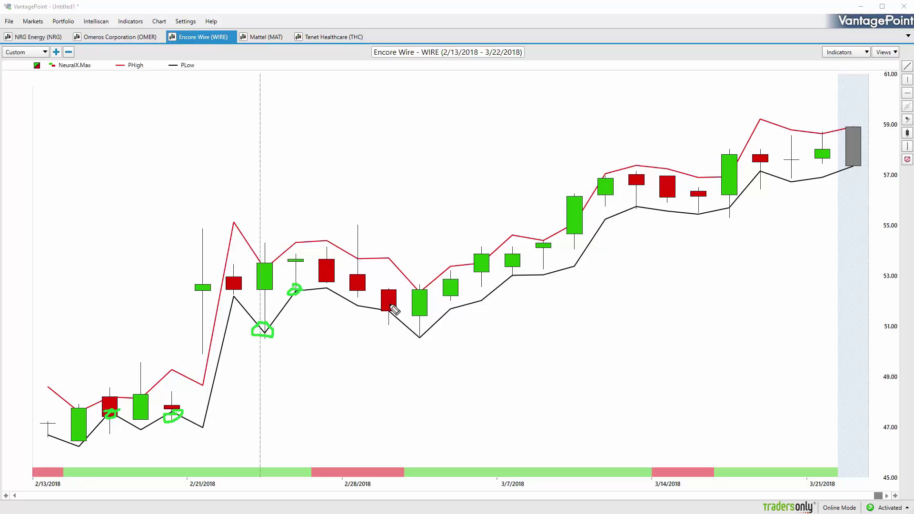
mouse_move(389, 302)
mouse_down()
mouse_move(383, 314)
mouse_move(424, 343)
mouse_move(420, 332)
mouse_up()
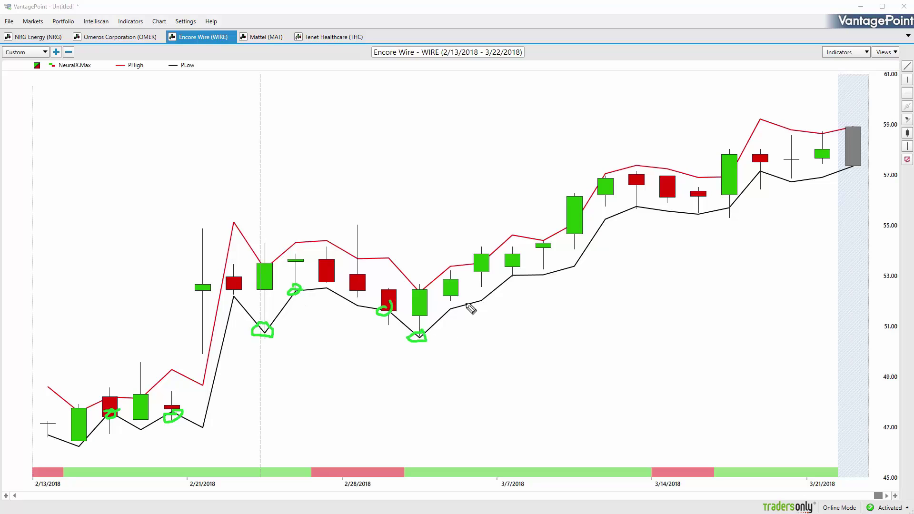
drag(521, 272, 516, 276)
drag(636, 206, 644, 208)
drag(727, 204, 730, 207)
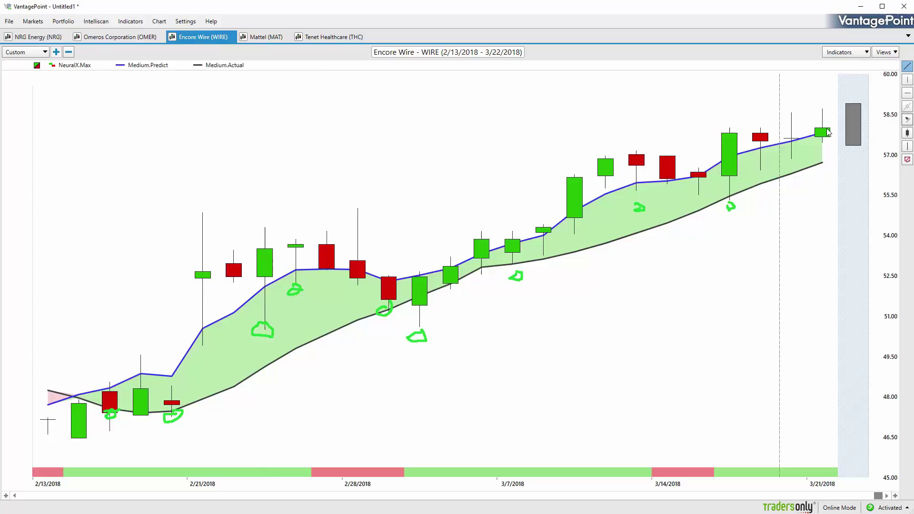
Draw an early-low-to-last-candle trendline labelled 24 days, up 22.54% (10.67 USD), then clear the marks.
drag(831, 129, 111, 417)
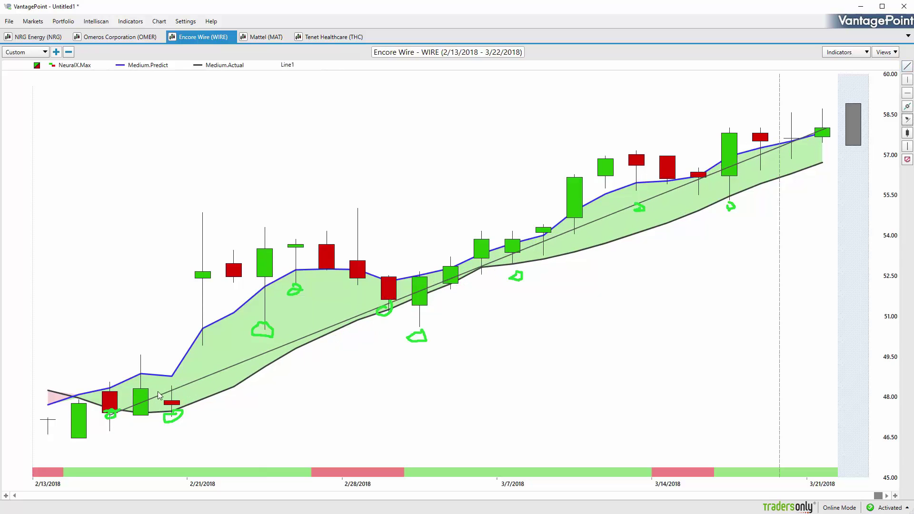
right_click(179, 389)
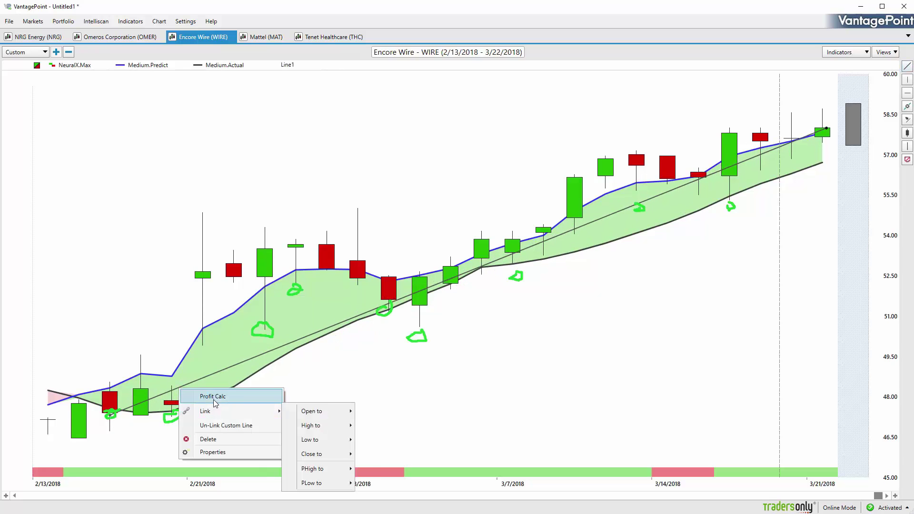
click(213, 396)
drag(109, 349, 76, 298)
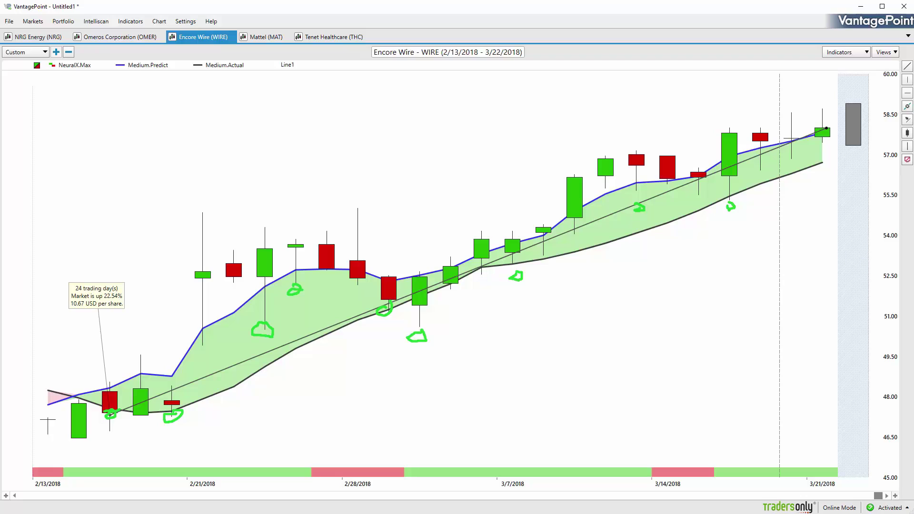
key(Escape)
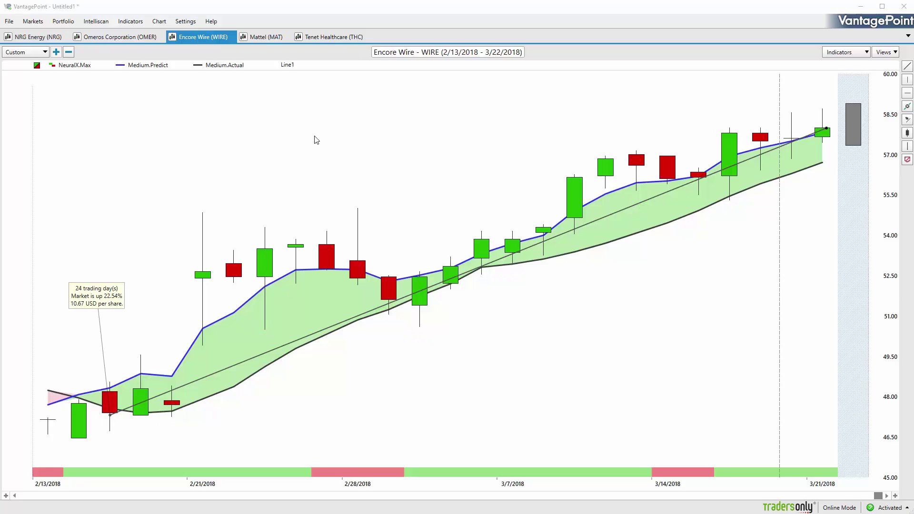
click(266, 38)
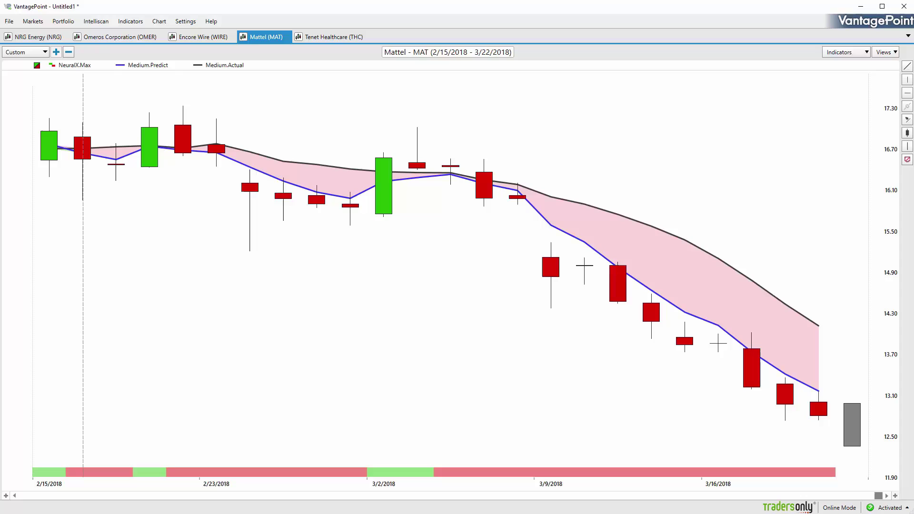
mouse_move(74, 139)
mouse_down()
mouse_move(97, 152)
mouse_move(59, 157)
mouse_move(77, 139)
mouse_move(97, 165)
mouse_up()
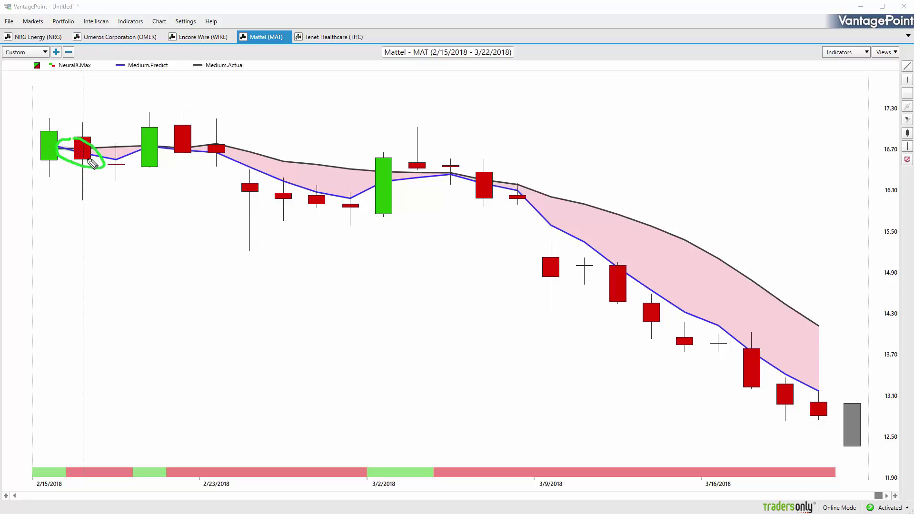
mouse_move(76, 465)
mouse_down()
mouse_move(89, 469)
mouse_move(65, 483)
mouse_move(80, 467)
mouse_up()
key(Escape)
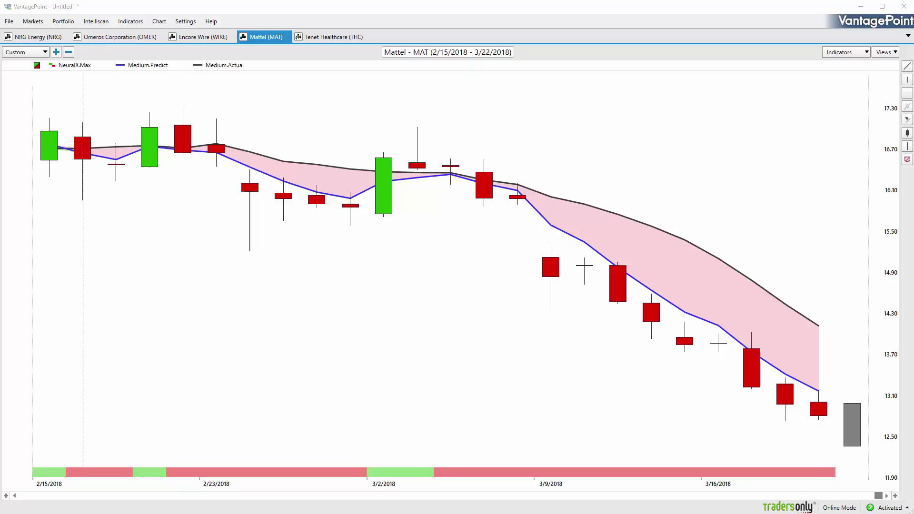
click(704, 179)
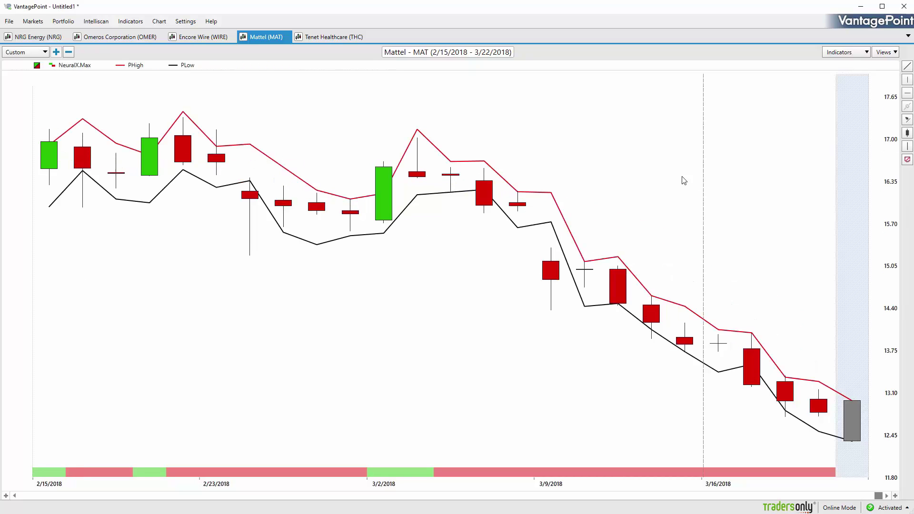
key(ctrl+2)
drag(164, 154, 226, 145)
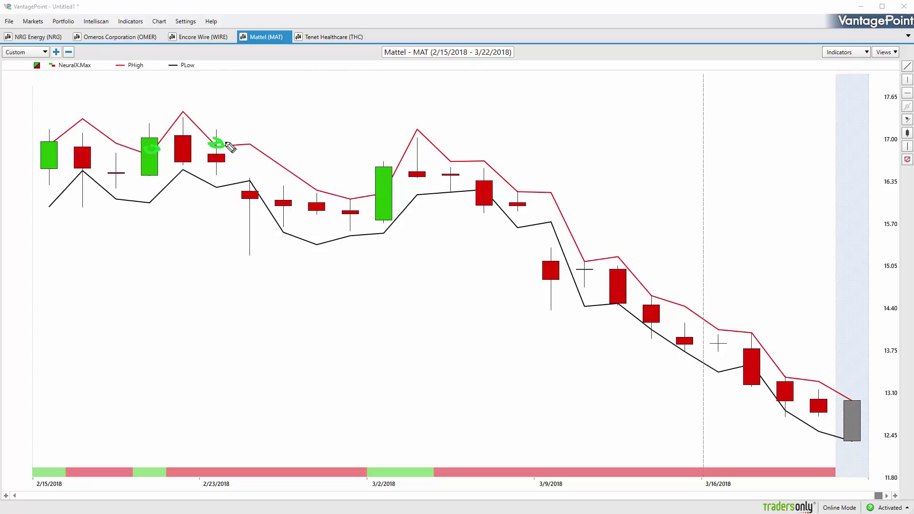
drag(382, 196, 386, 194)
drag(524, 191, 526, 197)
drag(583, 259, 591, 259)
drag(661, 292, 645, 299)
drag(753, 328, 754, 334)
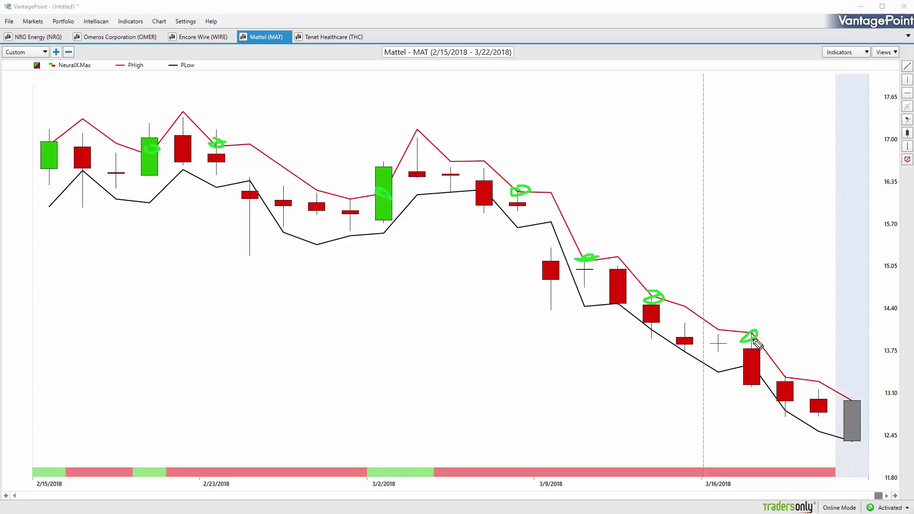
key(Escape)
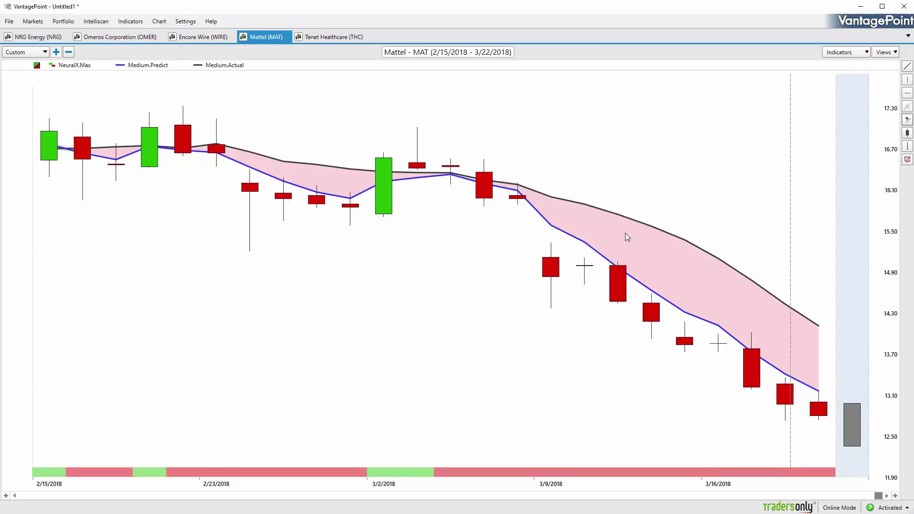
Draw a Mattel trendline labelled down 23.01% over 22 days, then open the Tenet Healthcare chart.
click(908, 66)
drag(824, 419, 106, 156)
right_click(149, 172)
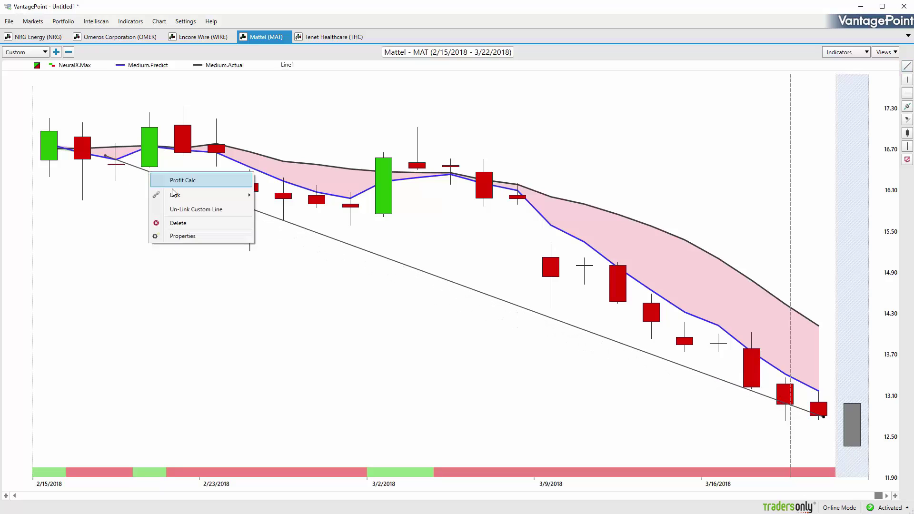
click(192, 180)
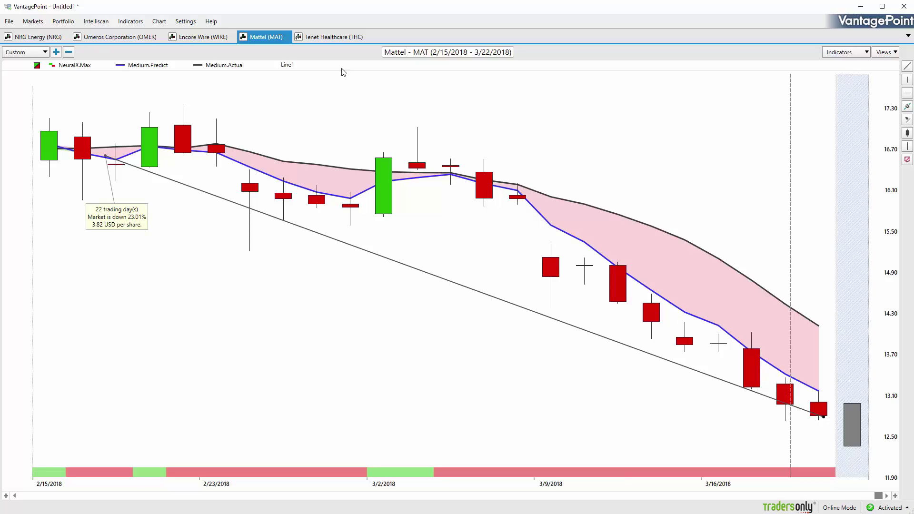
click(323, 38)
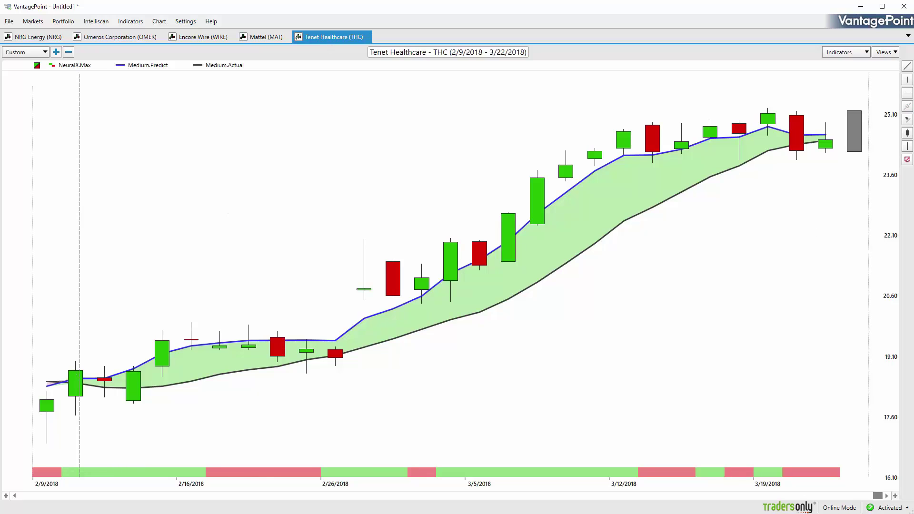
mouse_move(75, 368)
mouse_down()
mouse_move(67, 394)
mouse_move(75, 366)
mouse_move(167, 265)
mouse_move(156, 296)
mouse_up()
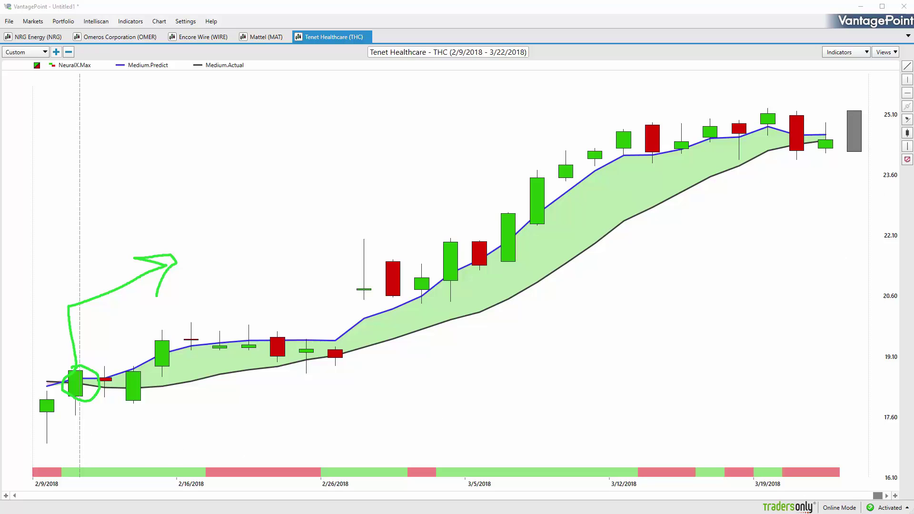
key(Escape)
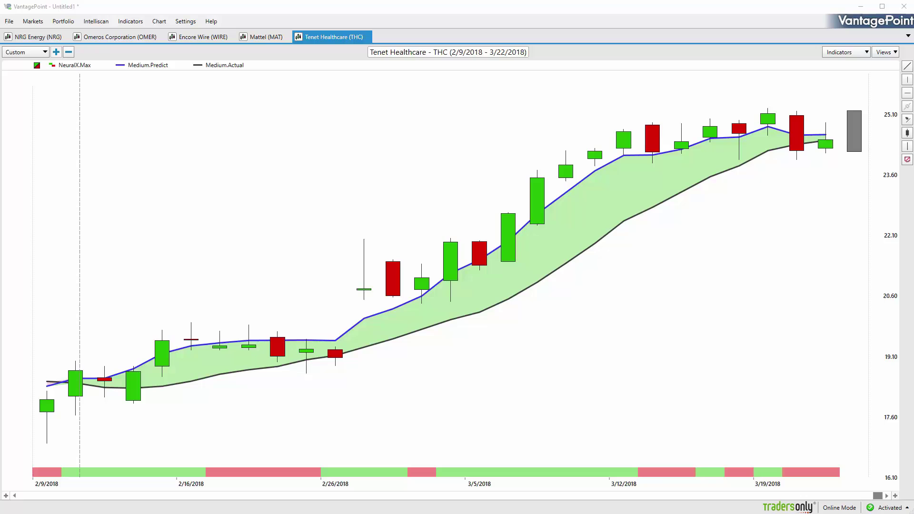
Show PHigh/PLow lines on the THC chart and mark early candles resting on the predicted low.
click(714, 281)
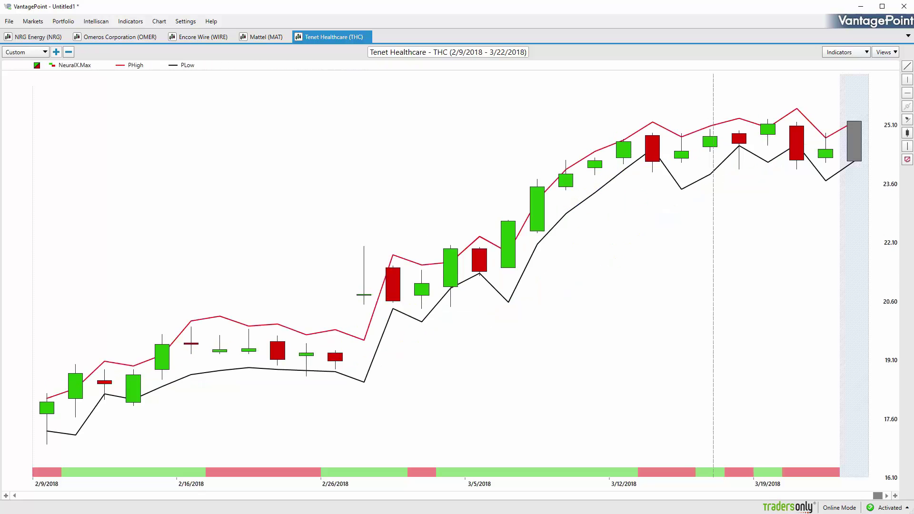
mouse_move(101, 392)
mouse_down()
mouse_move(119, 395)
mouse_move(105, 403)
mouse_move(114, 395)
mouse_up()
drag(126, 398, 144, 401)
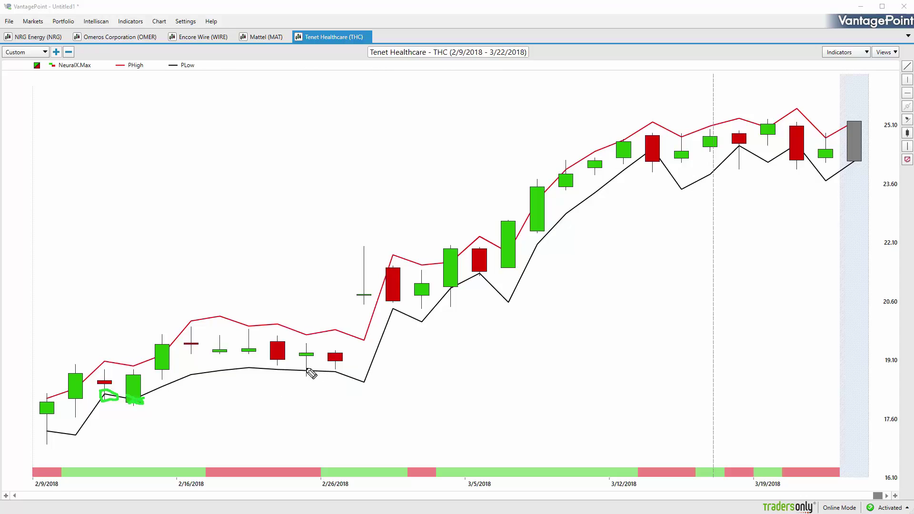
drag(308, 370, 304, 371)
mouse_move(91, 338)
mouse_down()
mouse_move(230, 286)
mouse_move(218, 299)
mouse_up()
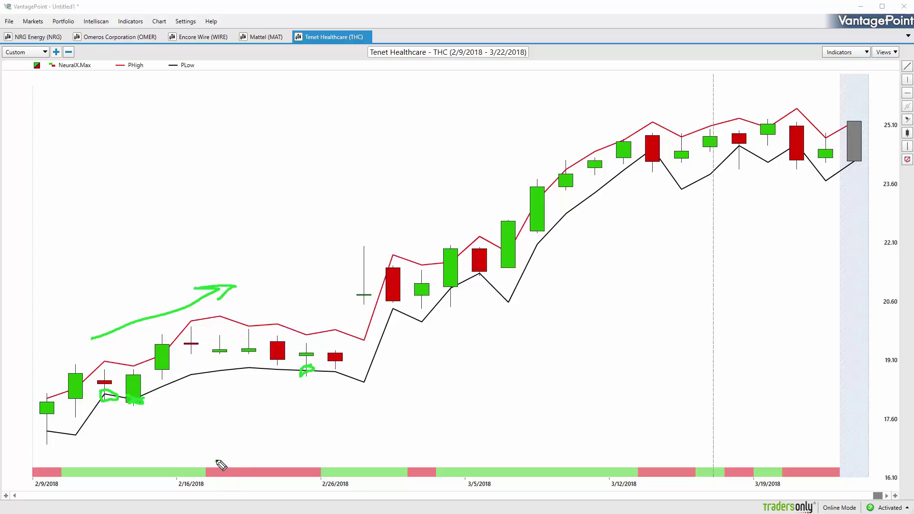
Mark the 2/15–2/16, 3/2–3/5 and mid-March candles near the predicted low, then clear the annotations.
mouse_move(218, 461)
mouse_down()
mouse_move(210, 478)
mouse_move(218, 463)
mouse_up()
drag(213, 356, 281, 348)
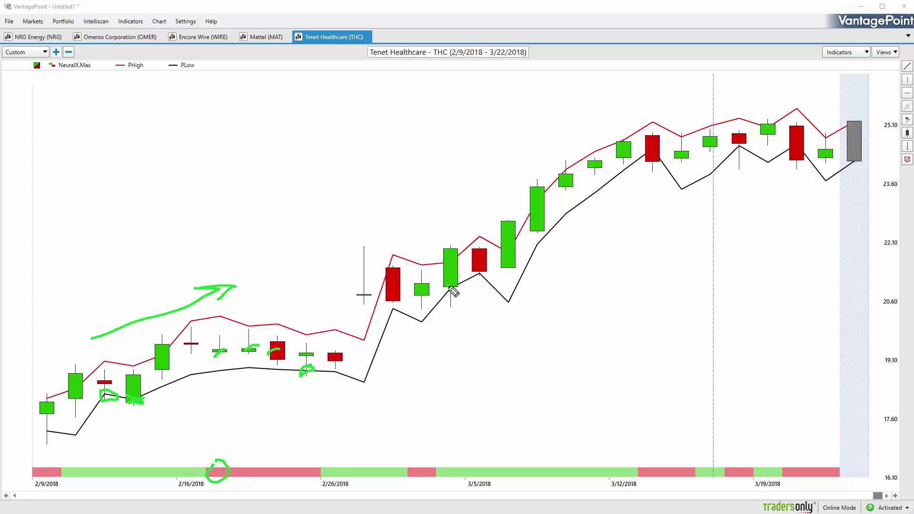
mouse_move(452, 288)
mouse_down()
mouse_move(490, 280)
mouse_move(483, 275)
mouse_up()
drag(648, 150, 669, 156)
drag(730, 151, 736, 147)
drag(791, 150, 802, 148)
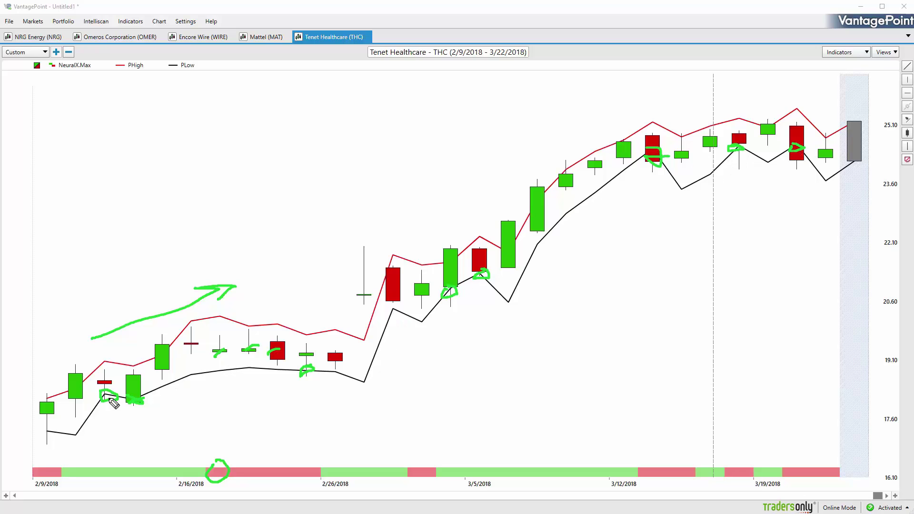
key(Escape)
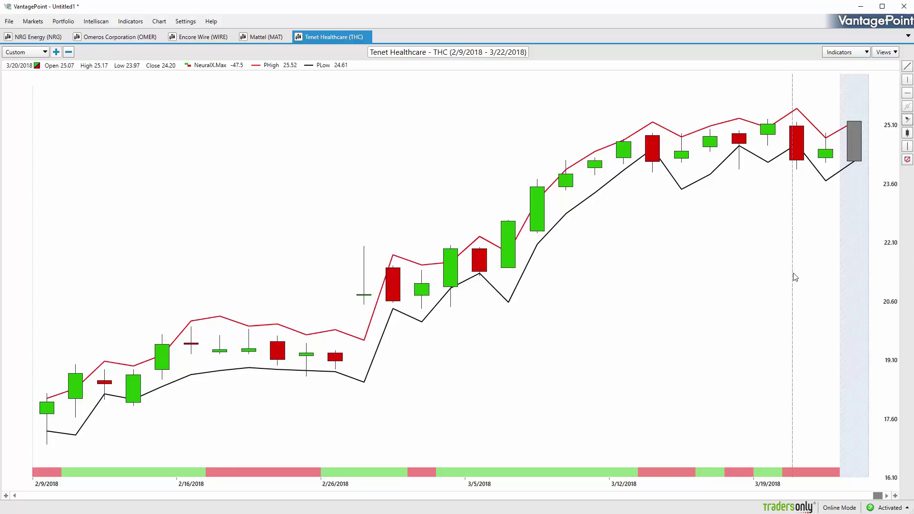
Restore THC moving averages and add a trendline labelled up 32.58% (6.01 USD) over 26 days.
key(Page_Down)
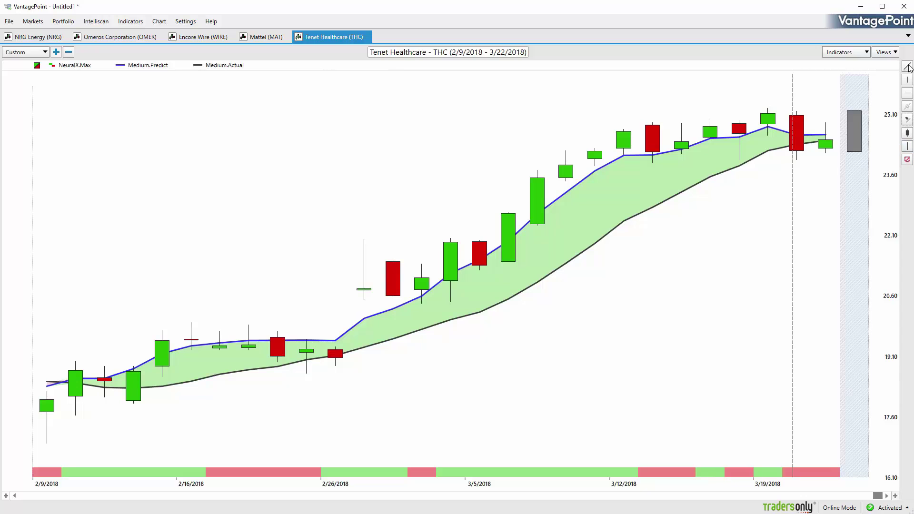
click(907, 66)
mouse_move(828, 144)
mouse_down()
mouse_move(183, 347)
mouse_move(119, 383)
mouse_up()
right_click(209, 348)
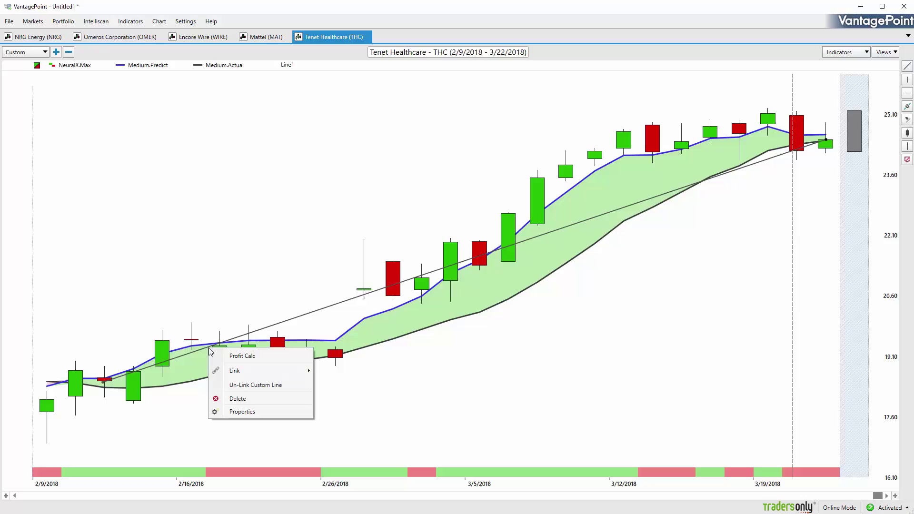
click(243, 356)
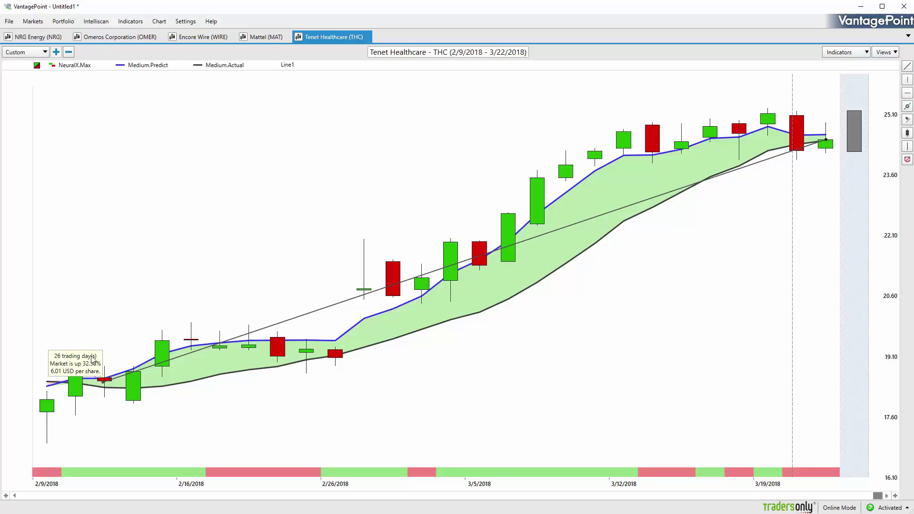